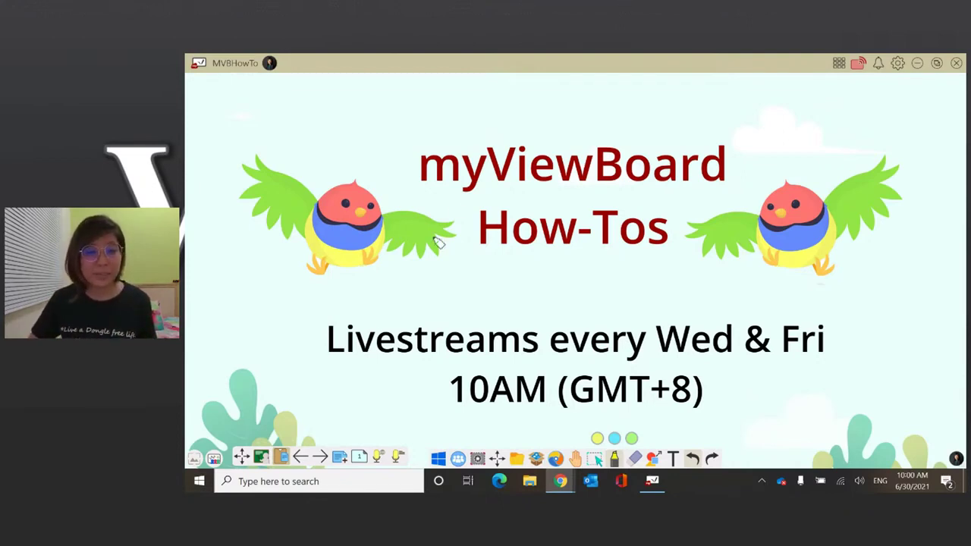
Go to the myViewBoard Suite page and circle the Whiteboard icon and the Whiteboard for Windows picture with the yellow highlighter.
click(321, 456)
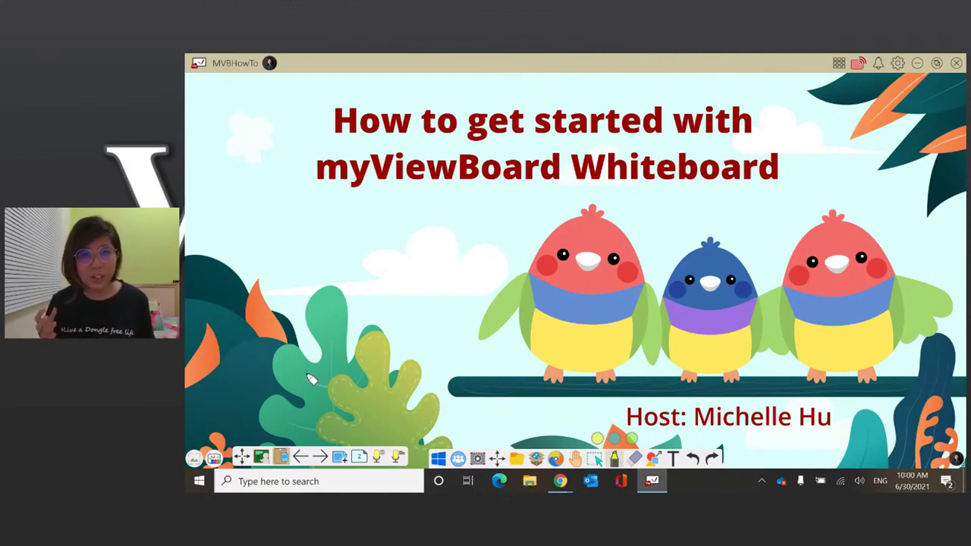
click(320, 458)
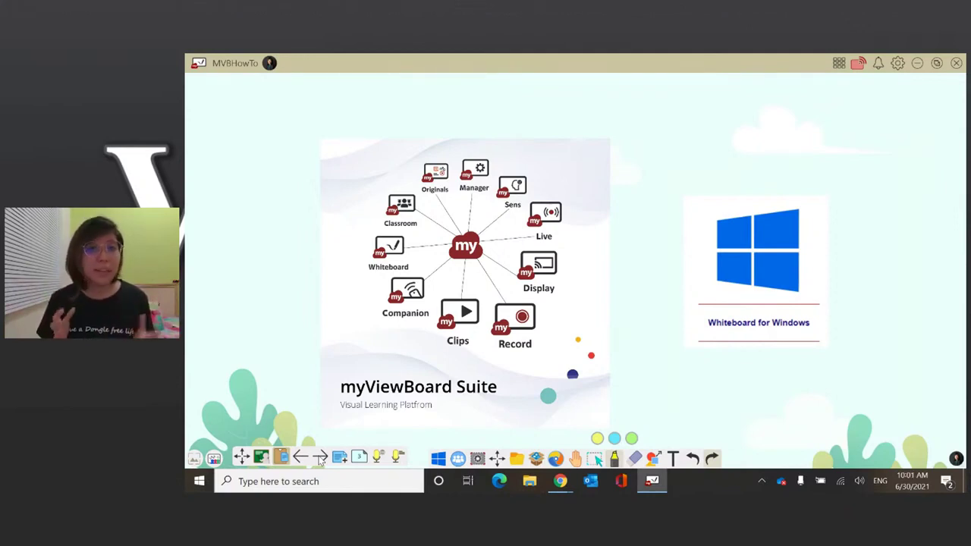
mouse_move(402, 219)
mouse_down()
mouse_move(379, 274)
mouse_move(416, 222)
mouse_up()
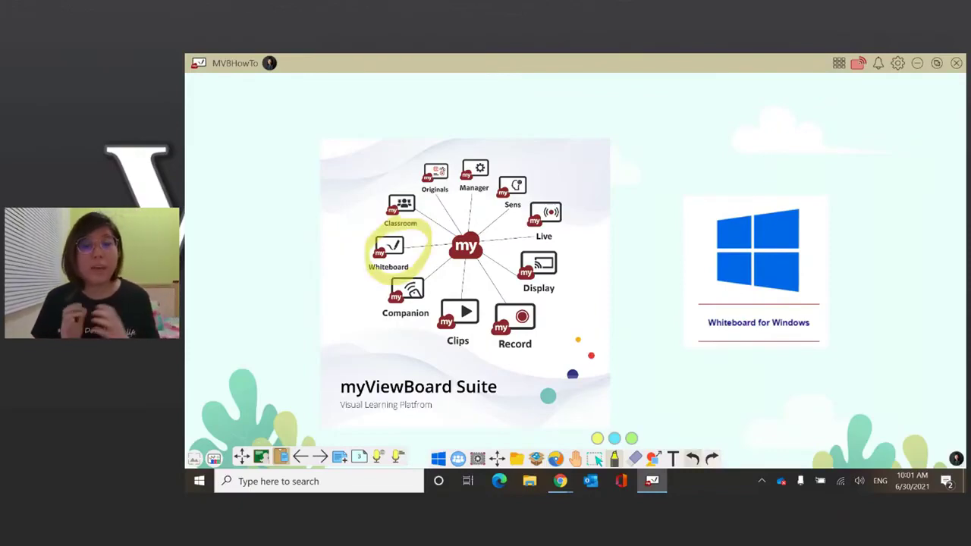
mouse_move(759, 129)
mouse_down()
mouse_move(819, 395)
mouse_move(727, 159)
mouse_up()
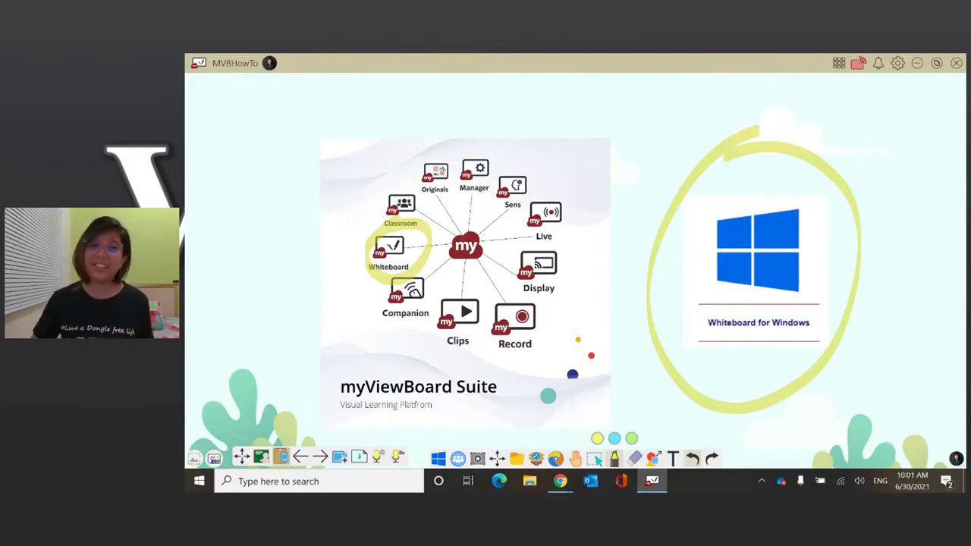
On the Taste page with the tongue diagram, sketch an apple in red with the AI Pen and insert the suggested apple clipart.
click(324, 457)
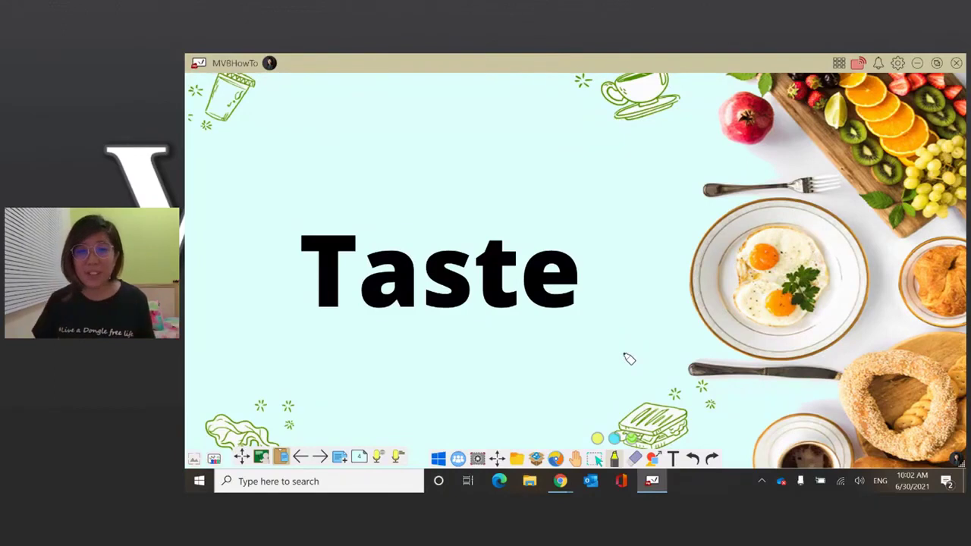
click(320, 460)
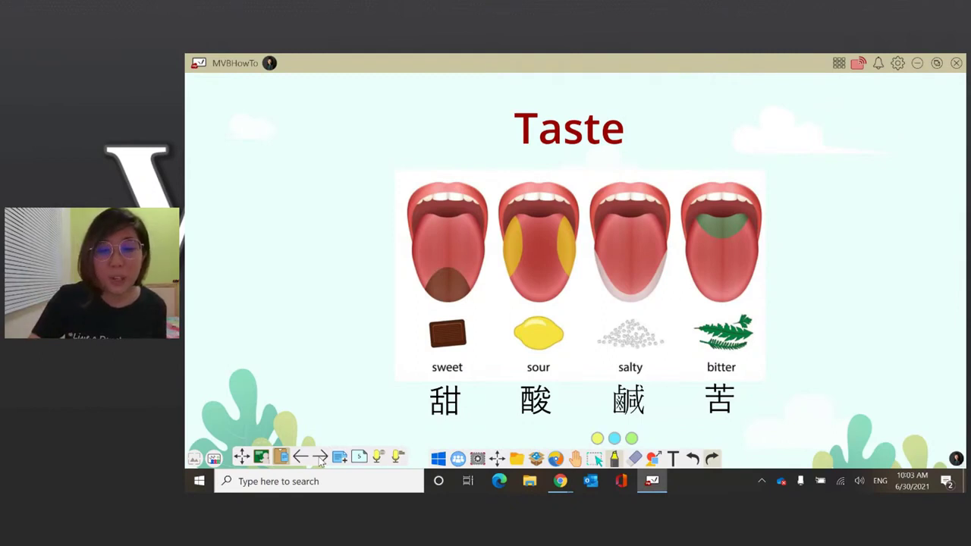
click(614, 458)
click(622, 266)
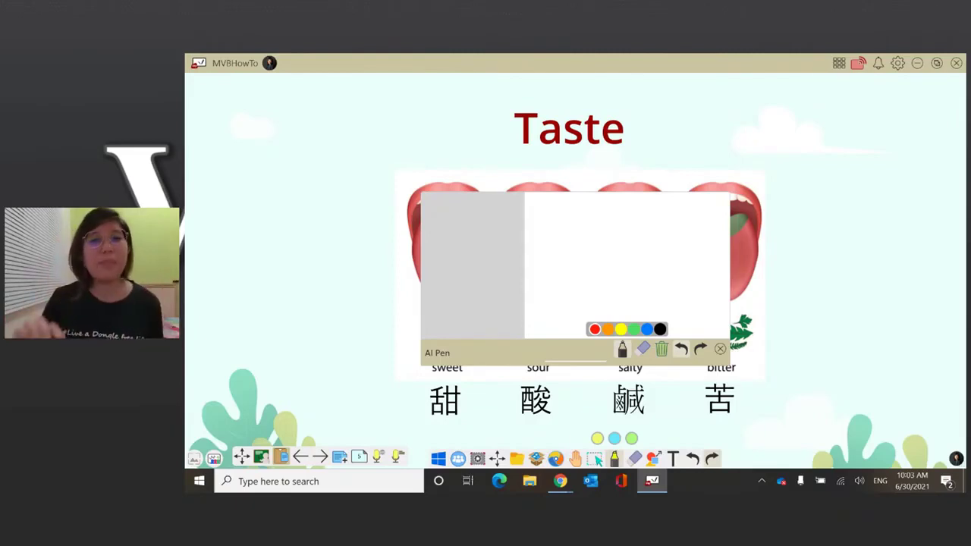
mouse_move(624, 245)
mouse_down()
mouse_move(644, 255)
mouse_move(612, 248)
mouse_move(630, 224)
mouse_up()
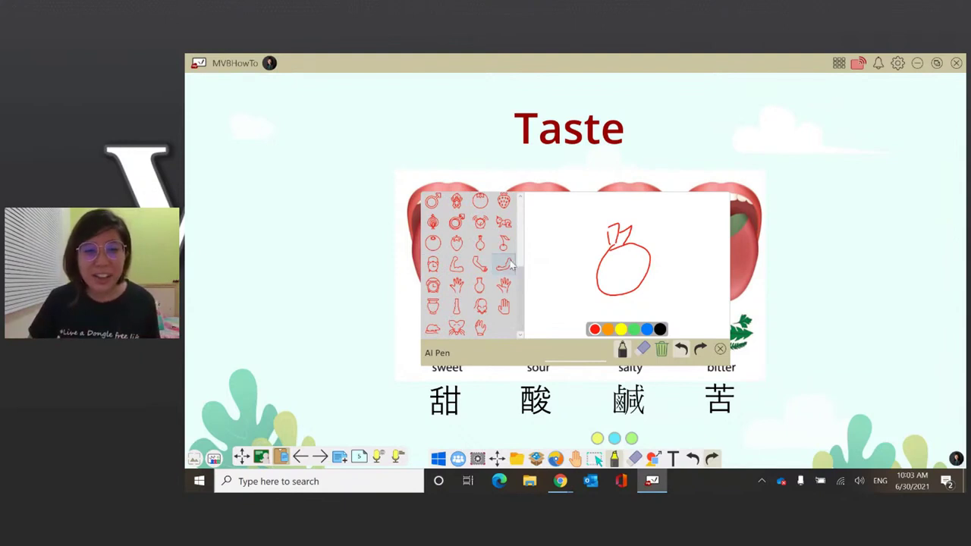
drag(522, 281, 523, 216)
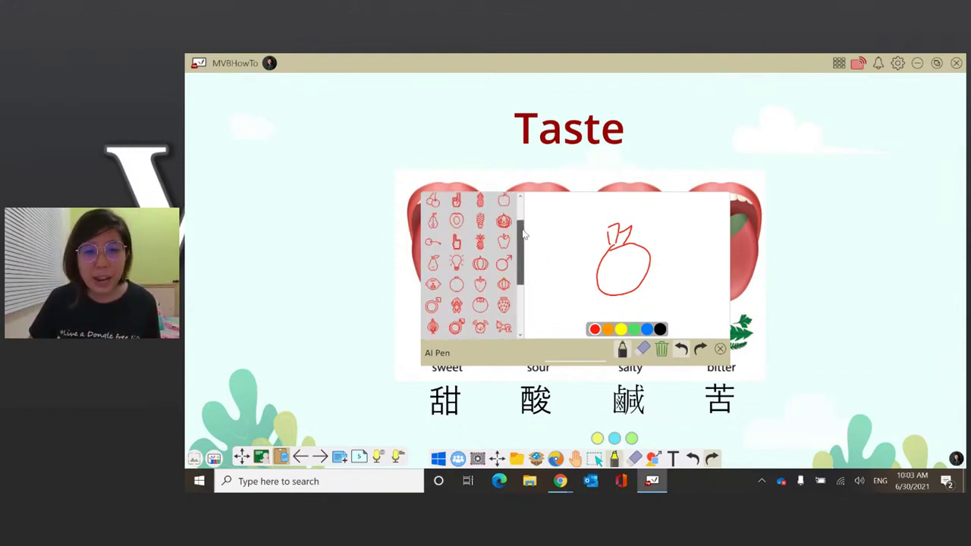
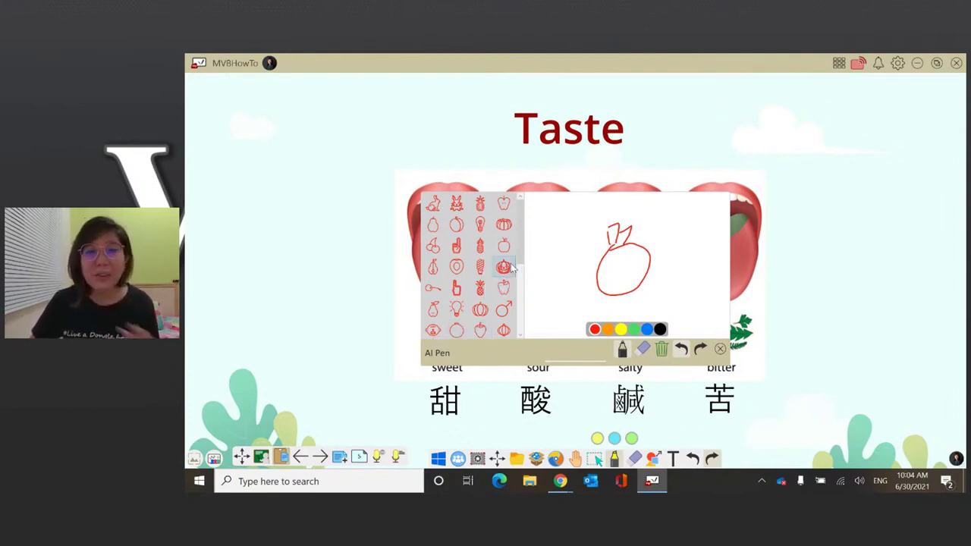
click(330, 244)
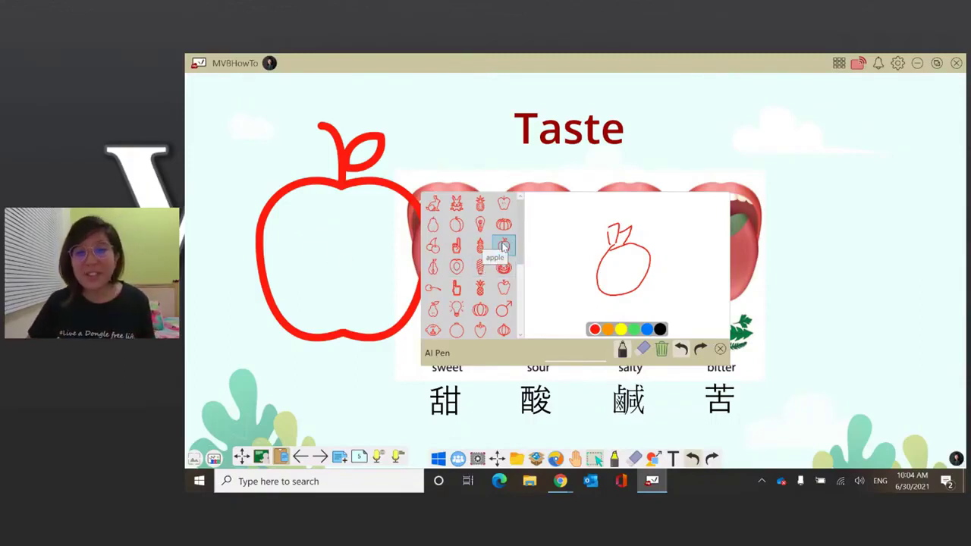
Browse web images for the AI Pen's apple suggestion, preview the Apple And Pear On Black Background photo, and close both windows.
click(505, 247)
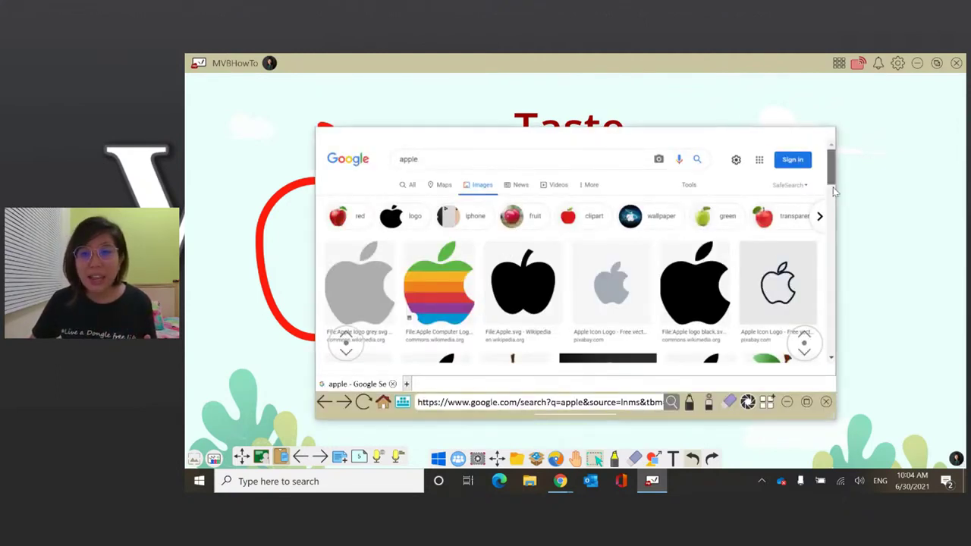
drag(832, 179, 847, 210)
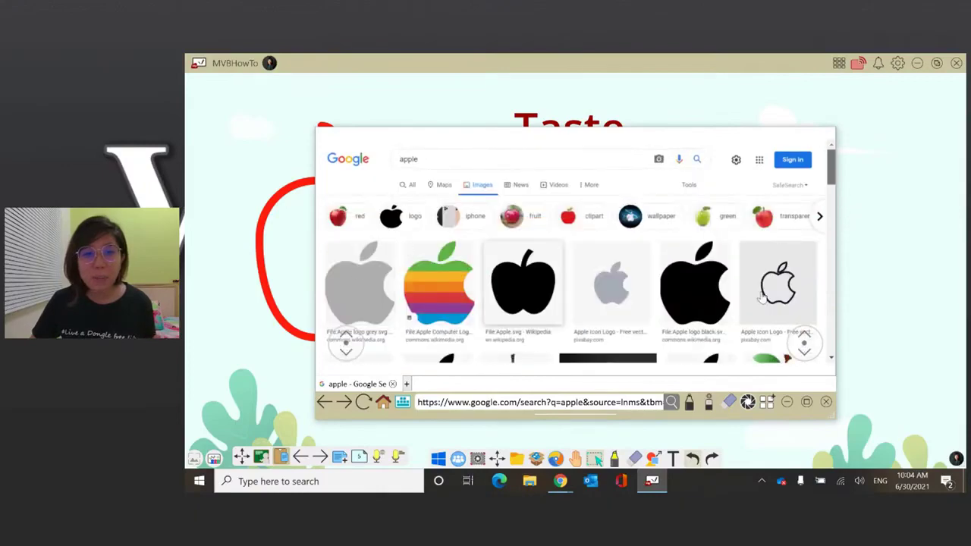
scroll(755, 292, down, 10)
scroll(755, 292, up, 10)
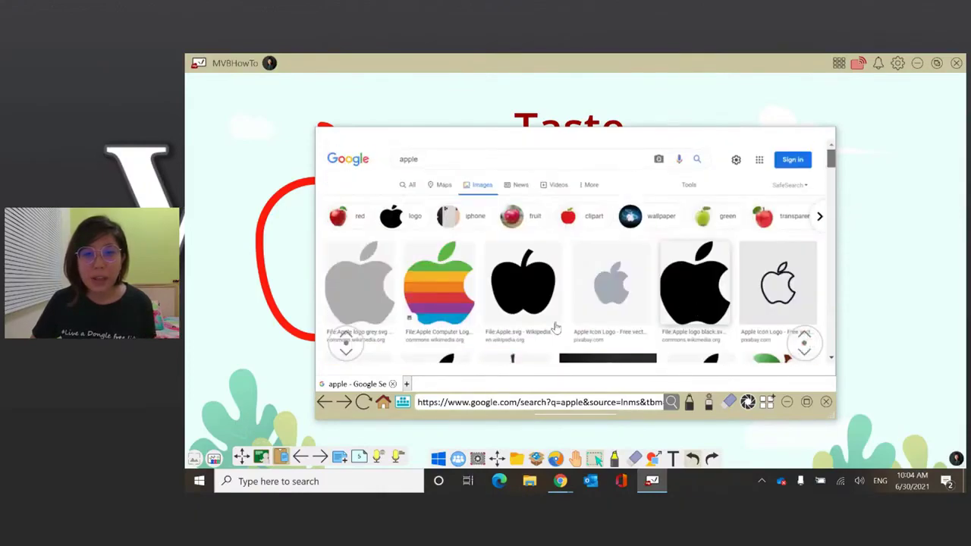
scroll(761, 255, down, 5)
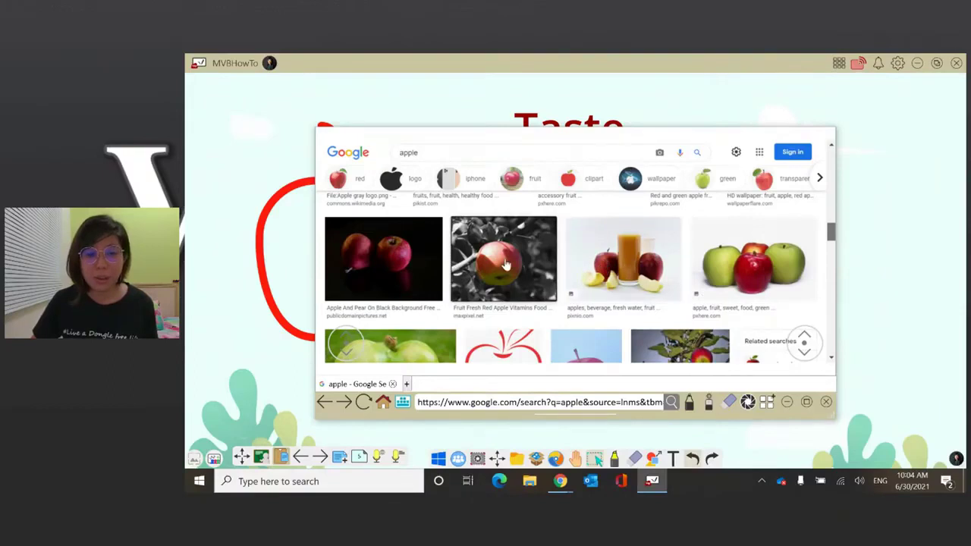
click(383, 258)
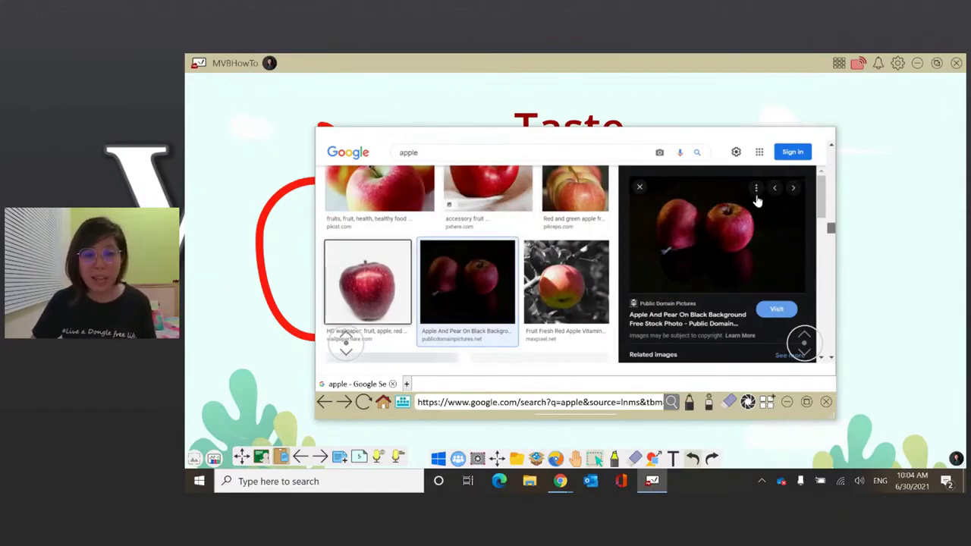
click(826, 403)
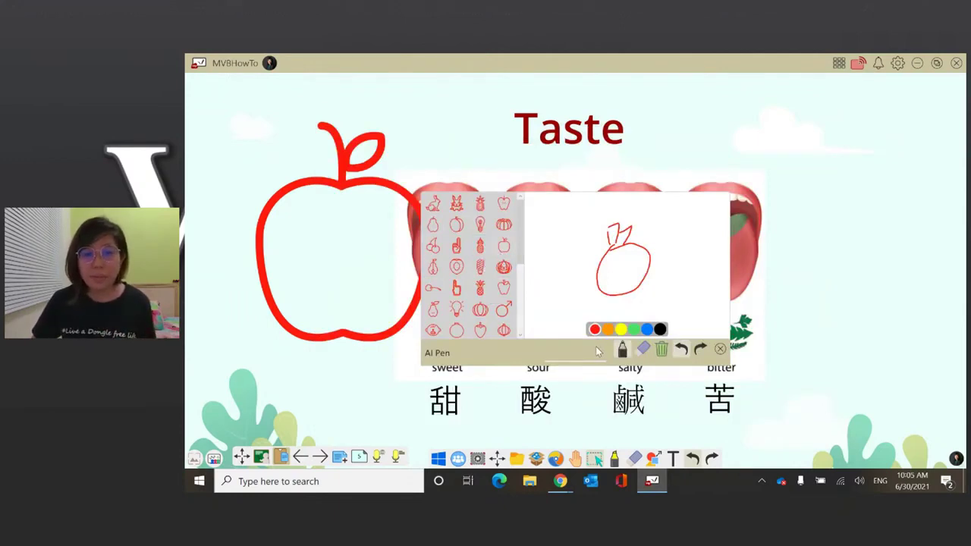
click(720, 349)
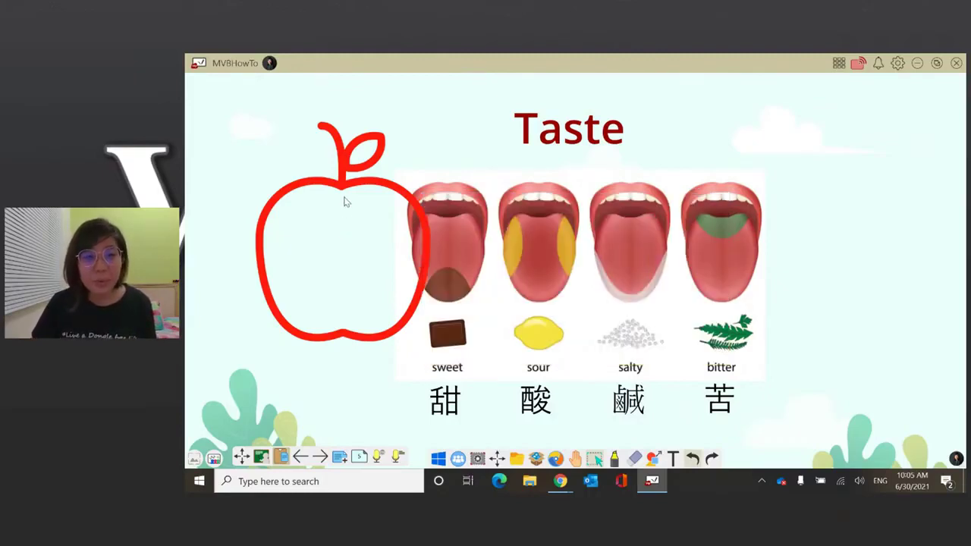
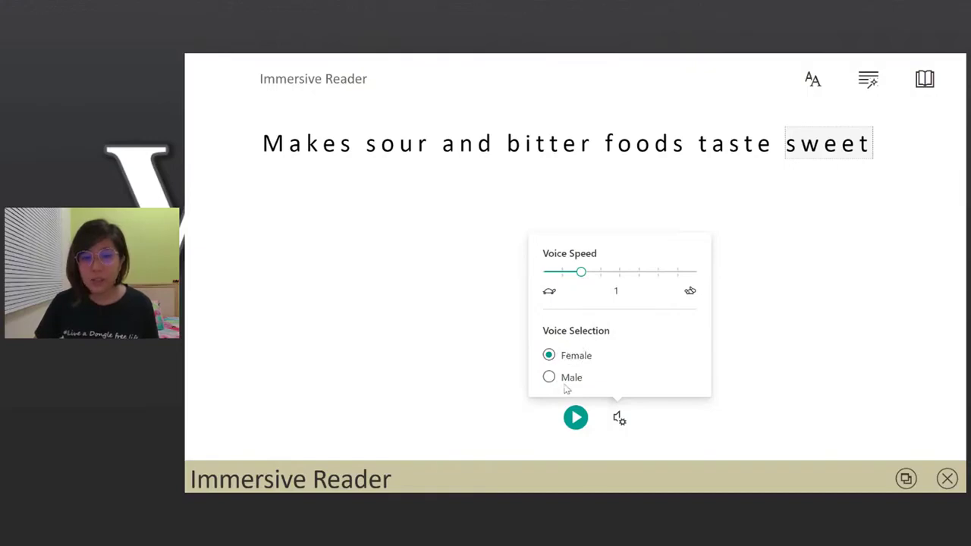
Close the voice settings and highlight the adjectives in the Immersive Reader sentence with part-of-speech labels shown.
click(789, 386)
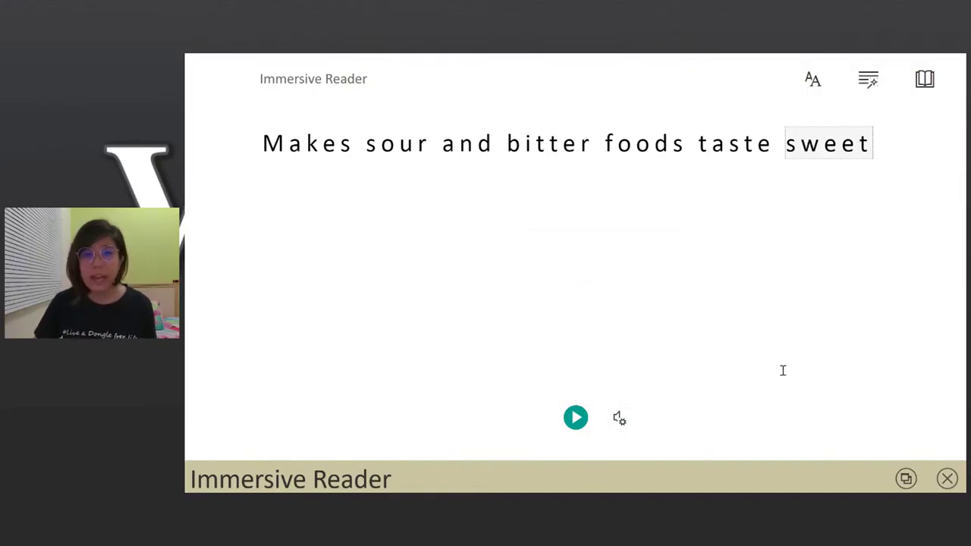
click(868, 83)
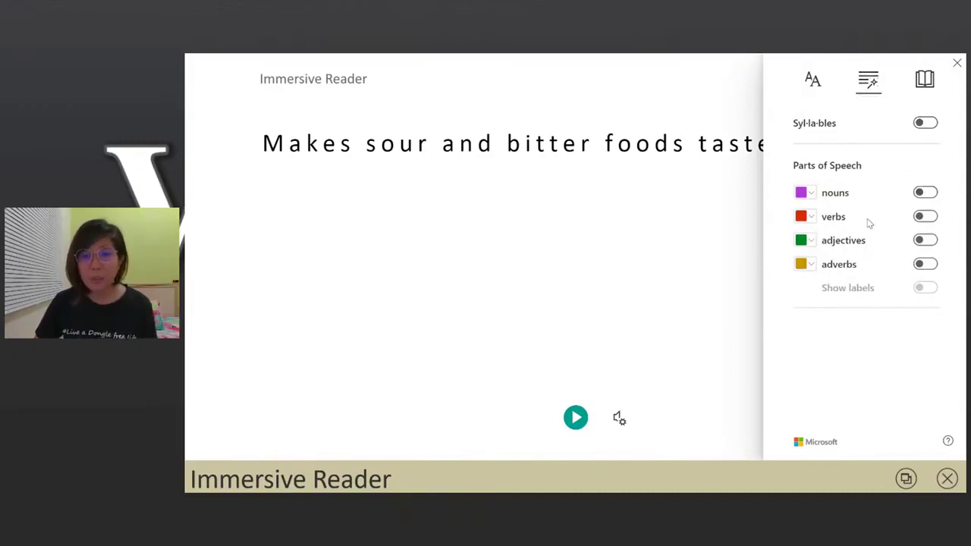
click(924, 240)
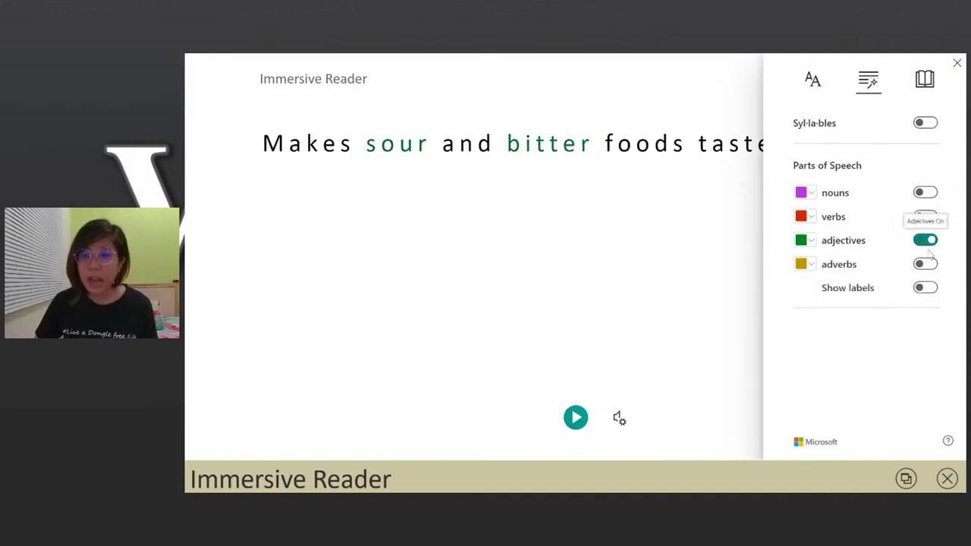
click(928, 290)
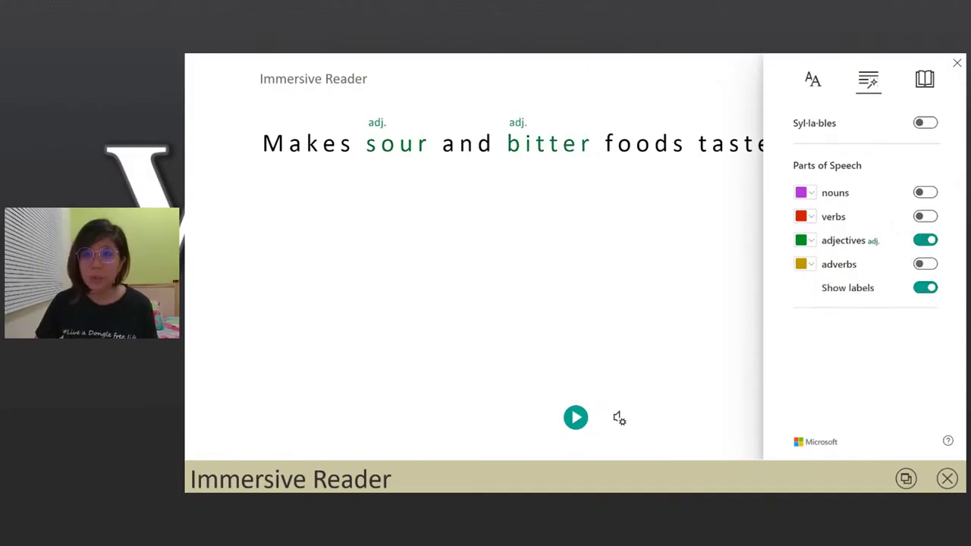
click(957, 63)
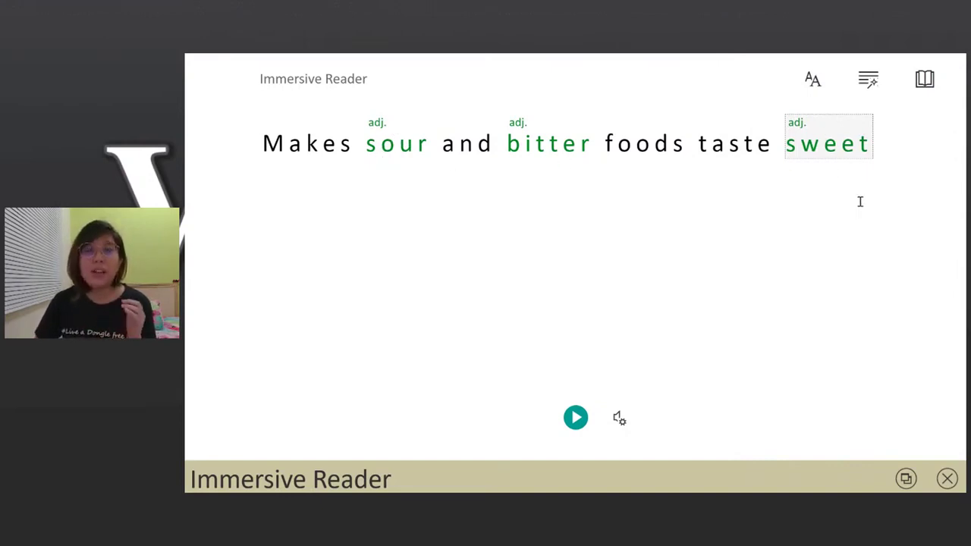
Set the Immersive Reader translation language to Chinese Traditional (Taiwan) with translation by word enabled.
click(924, 82)
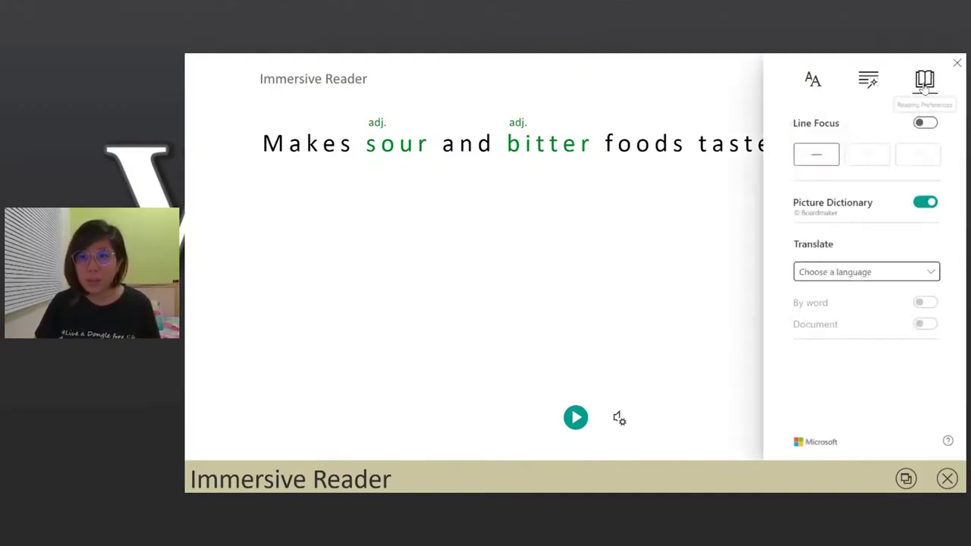
click(928, 273)
scroll(849, 342, down, 5)
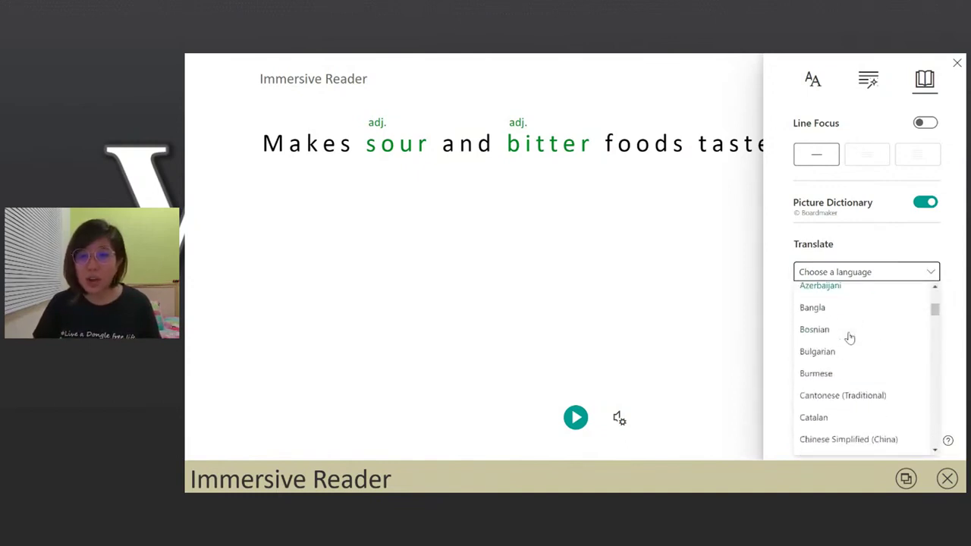
click(886, 311)
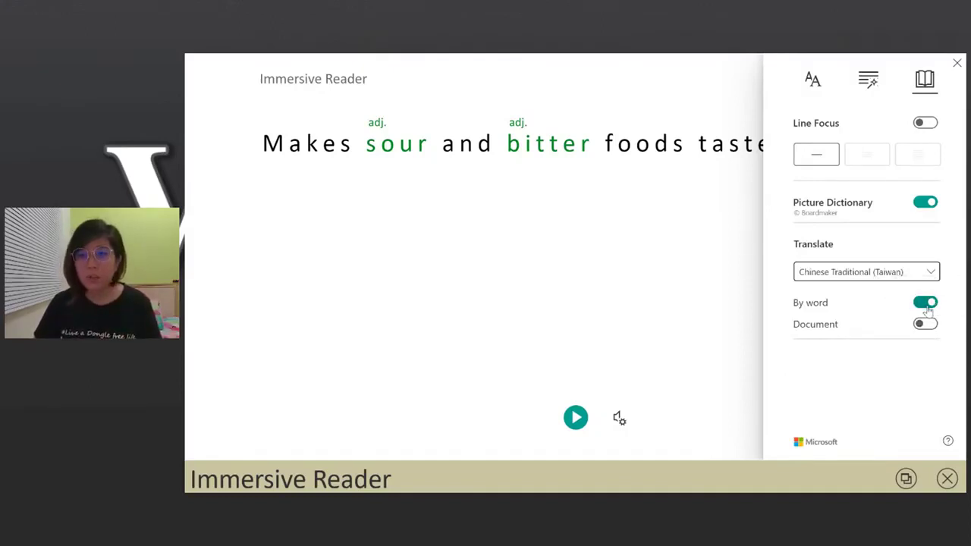
click(957, 65)
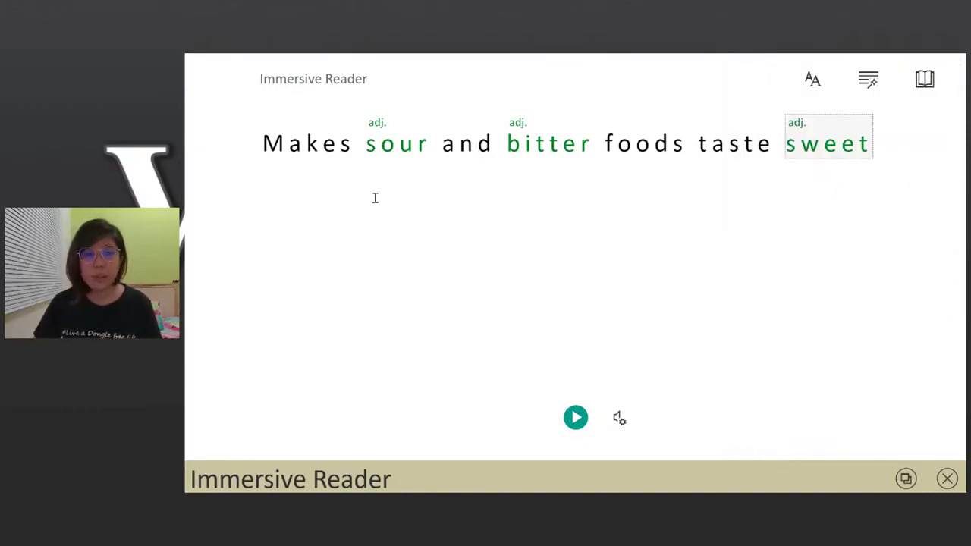
Look up the word "sour" with its Chinese Traditional pronunciation, and close the Immersive Reader and the text editor.
click(386, 151)
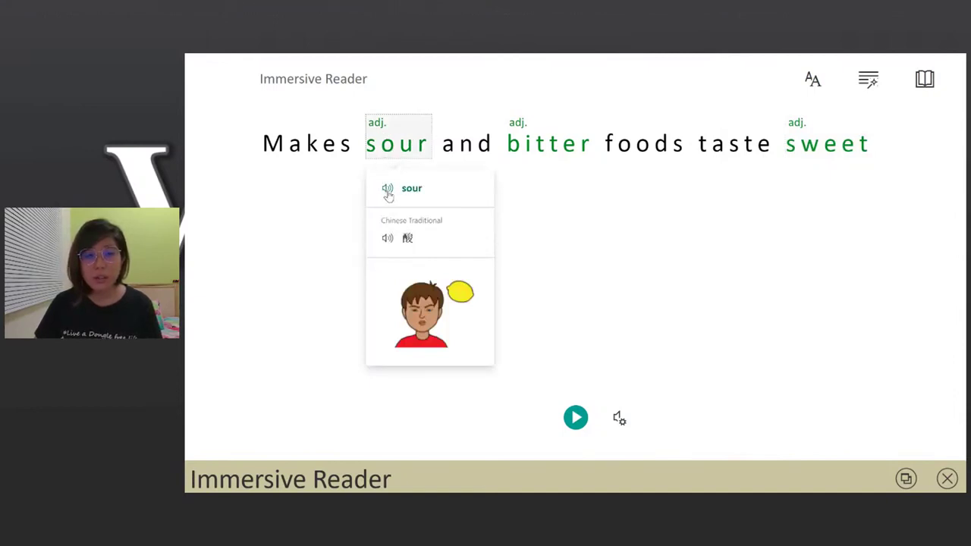
click(388, 239)
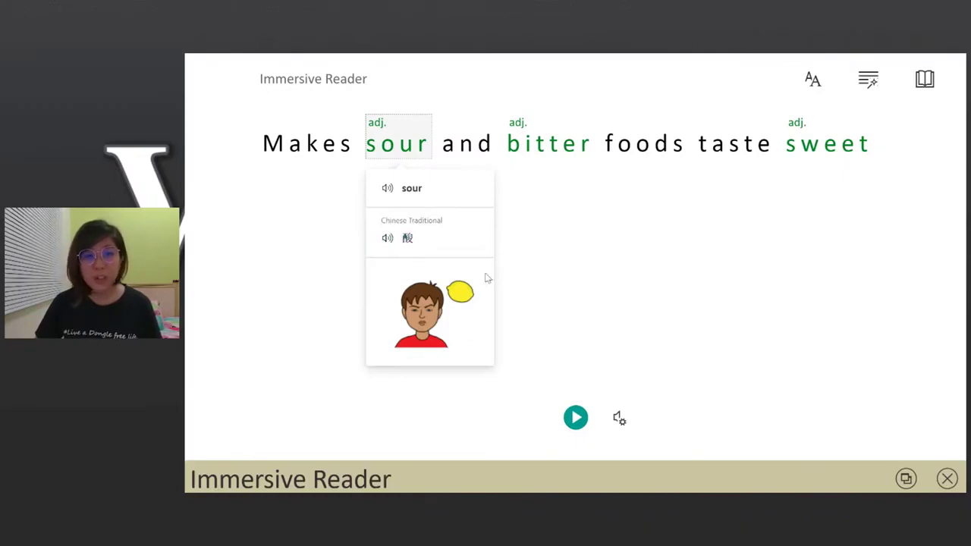
click(560, 270)
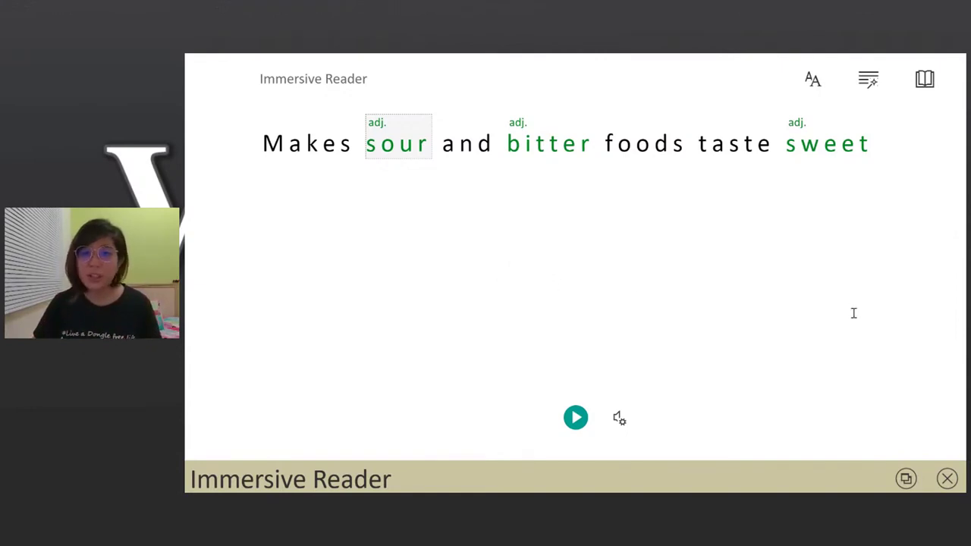
click(946, 479)
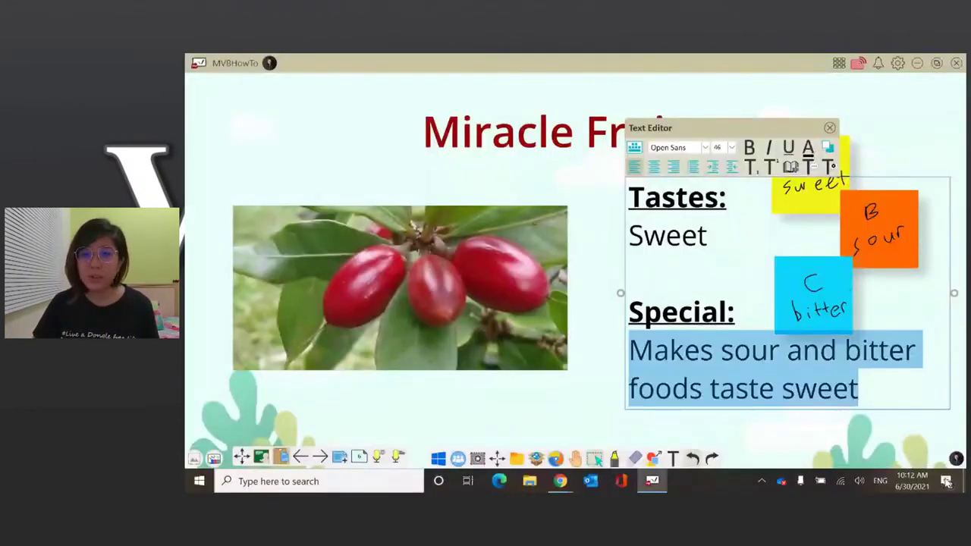
click(579, 381)
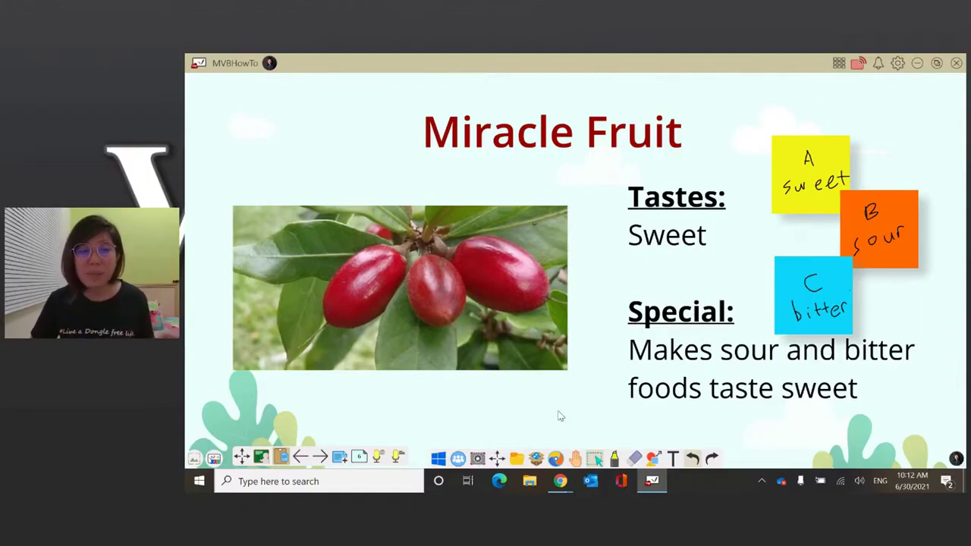
Go to the next, blank page and search the Magic Box for YouTube videos on "vat19 miracle fruit".
click(328, 461)
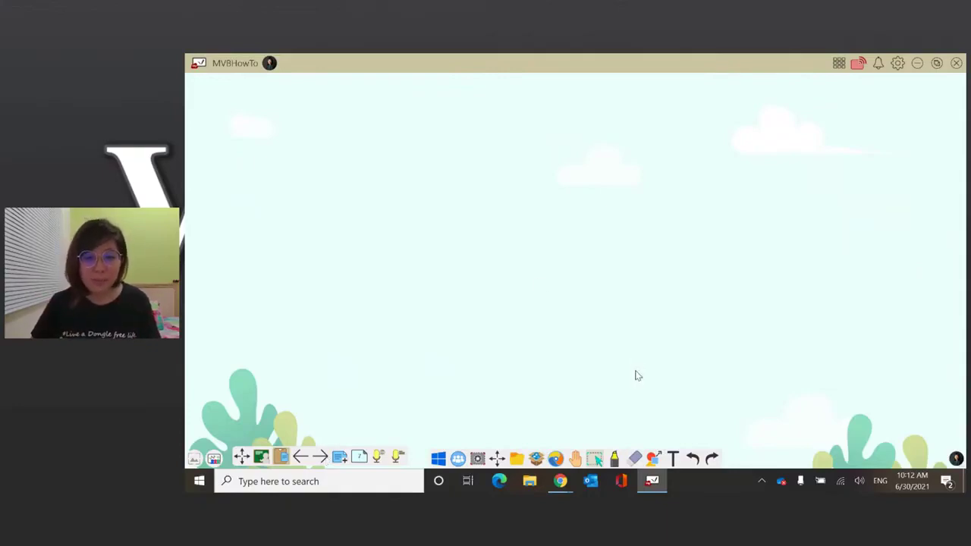
click(537, 460)
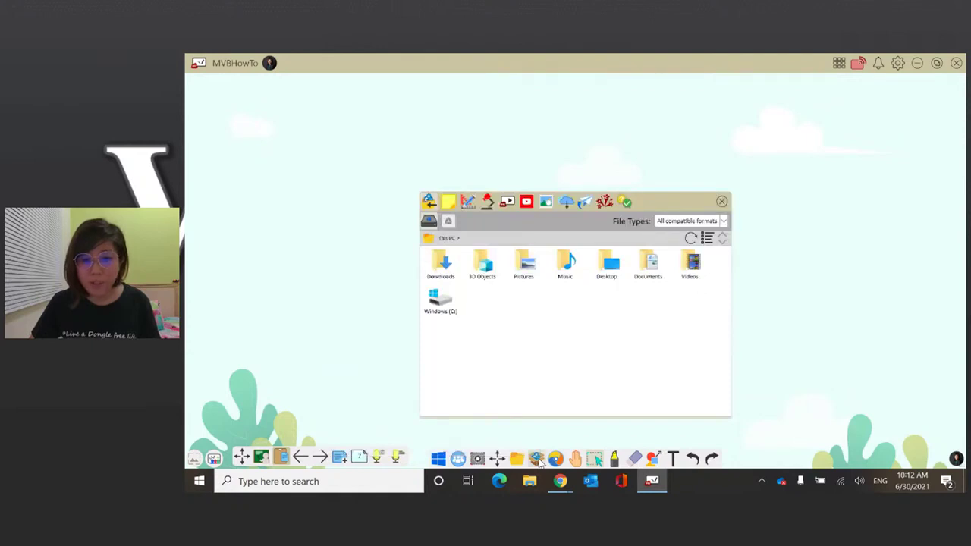
click(526, 203)
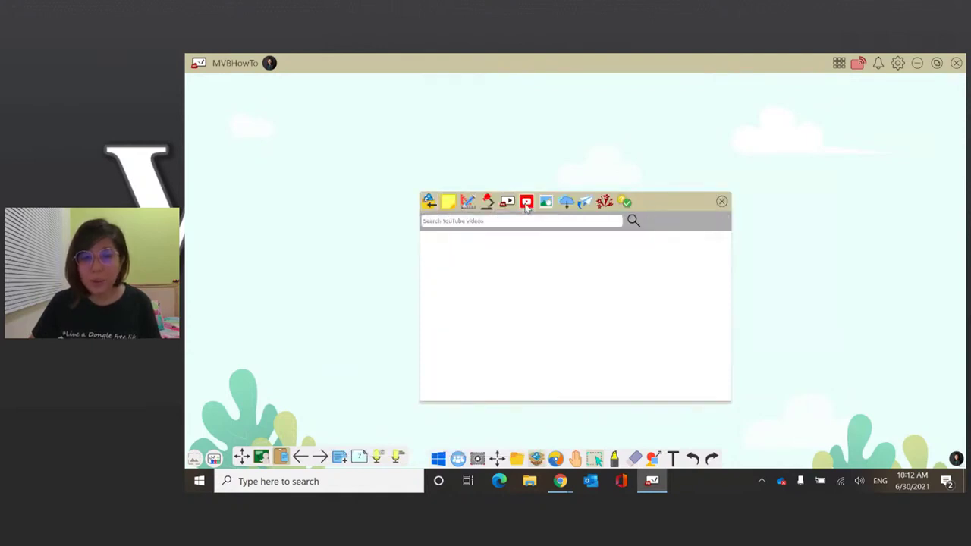
click(521, 223)
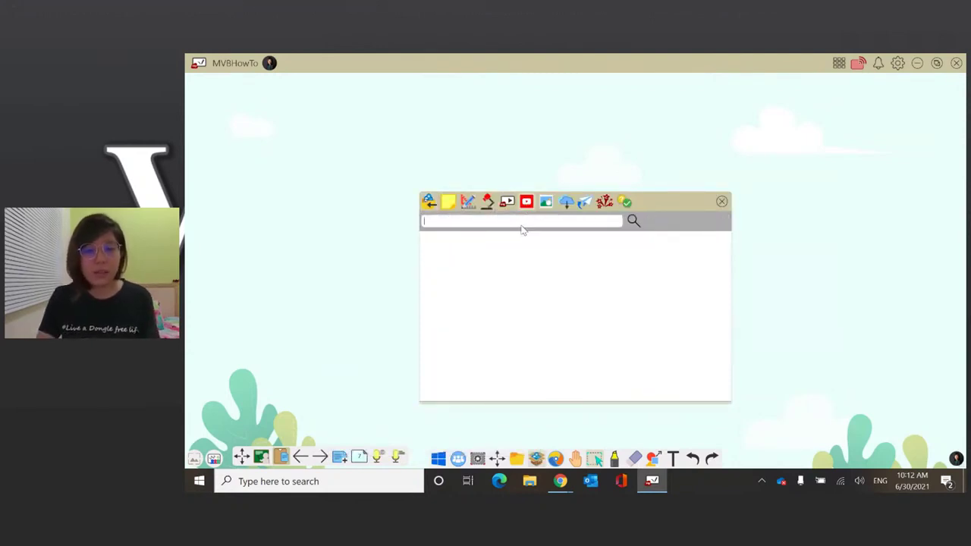
text(vat19.m)
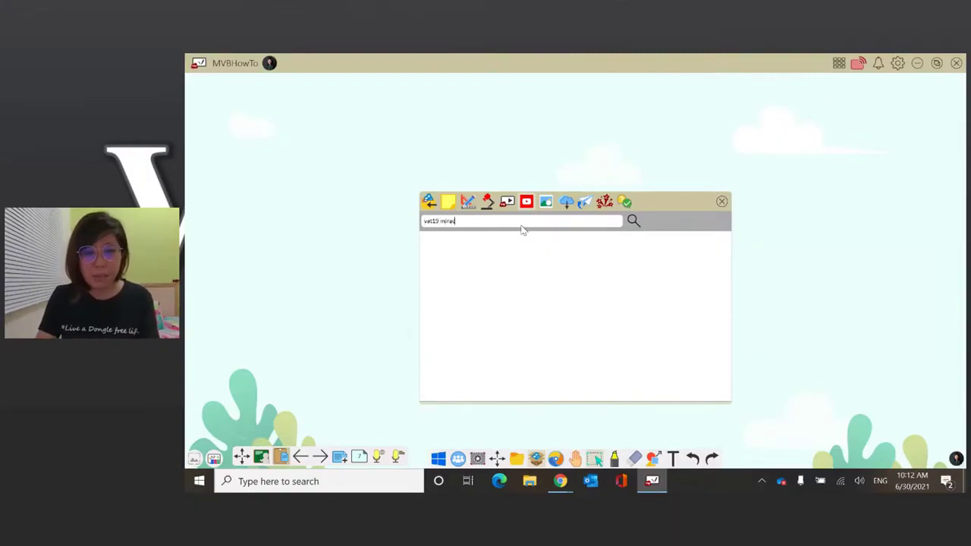
key(Return)
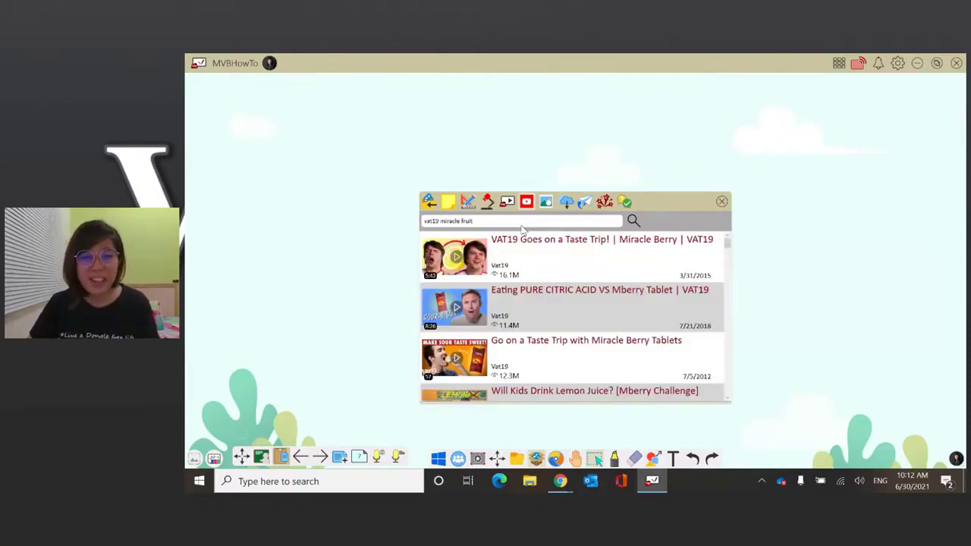
Add the "VAT19 Goes on a Taste Trip! | Miracle Berry" video to the page and place it in the left half.
click(551, 271)
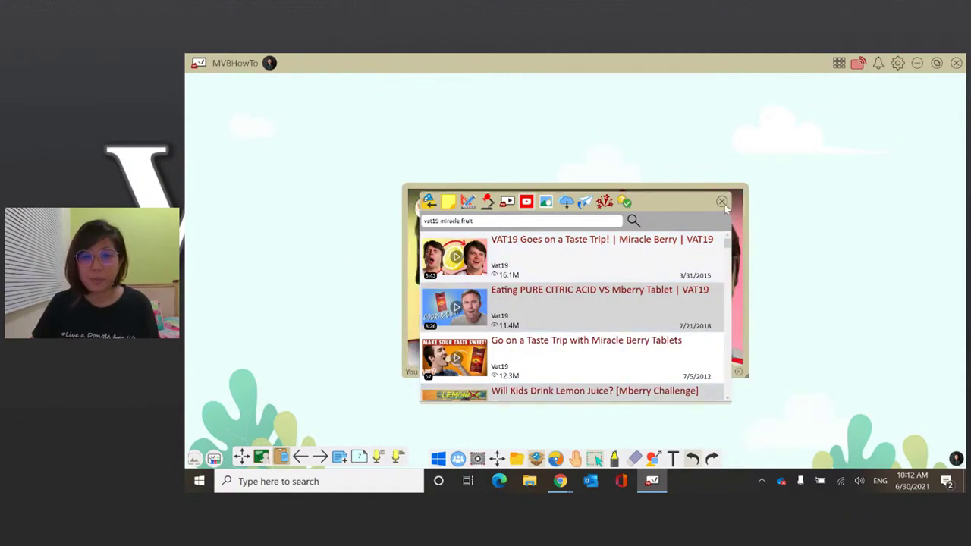
click(722, 202)
drag(654, 374, 458, 335)
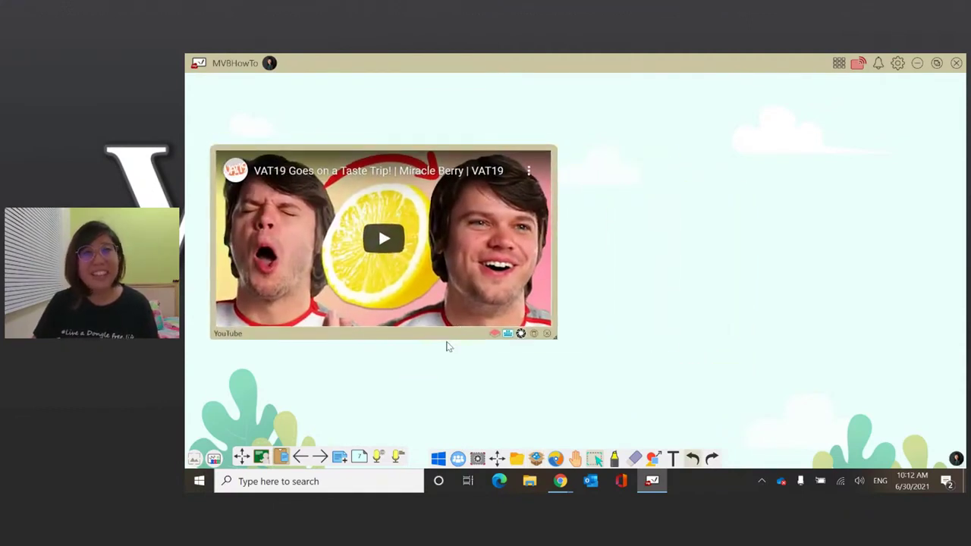
Play the Miracle Berry video and pause it at about 0:37.
click(386, 251)
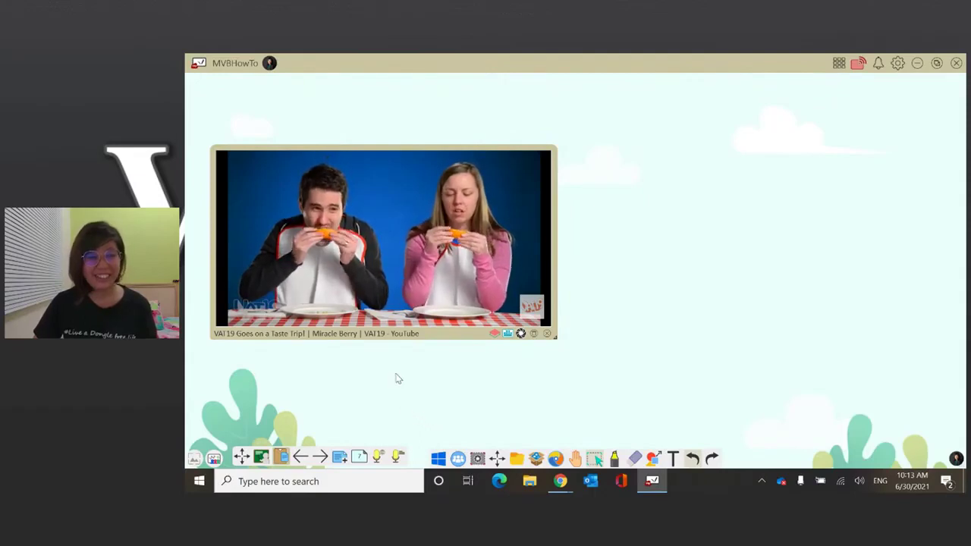
mouse_move(385, 266)
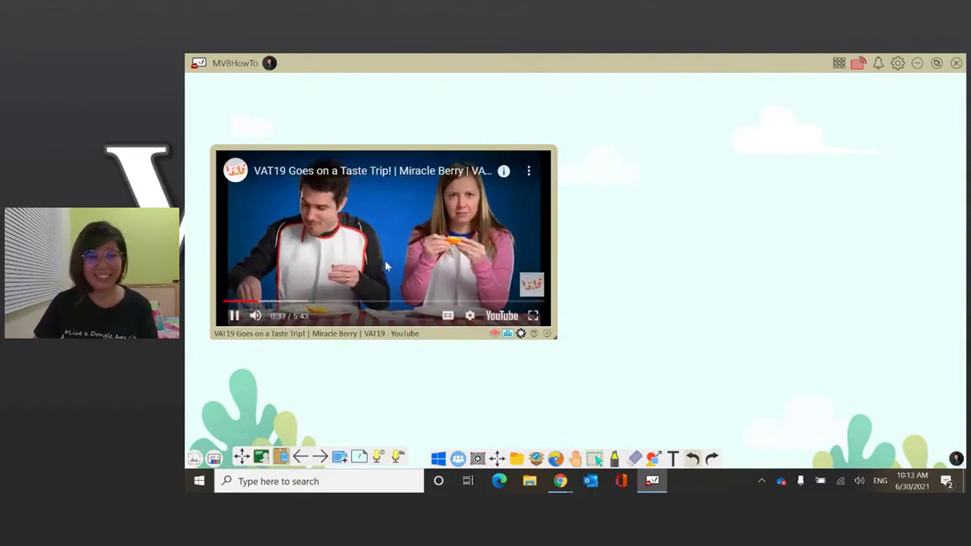
click(384, 260)
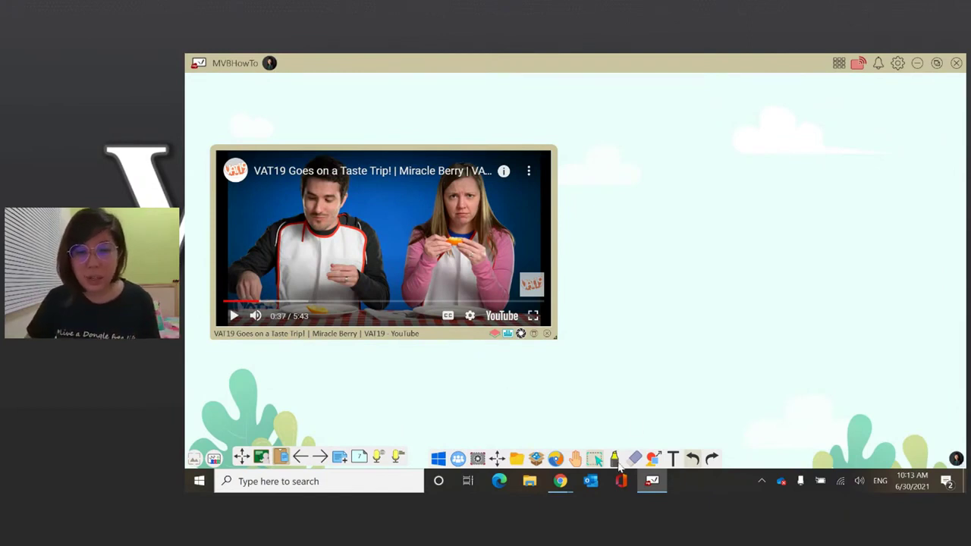
Insert a black table with three columns and five rows and place it to the right of the video.
click(654, 460)
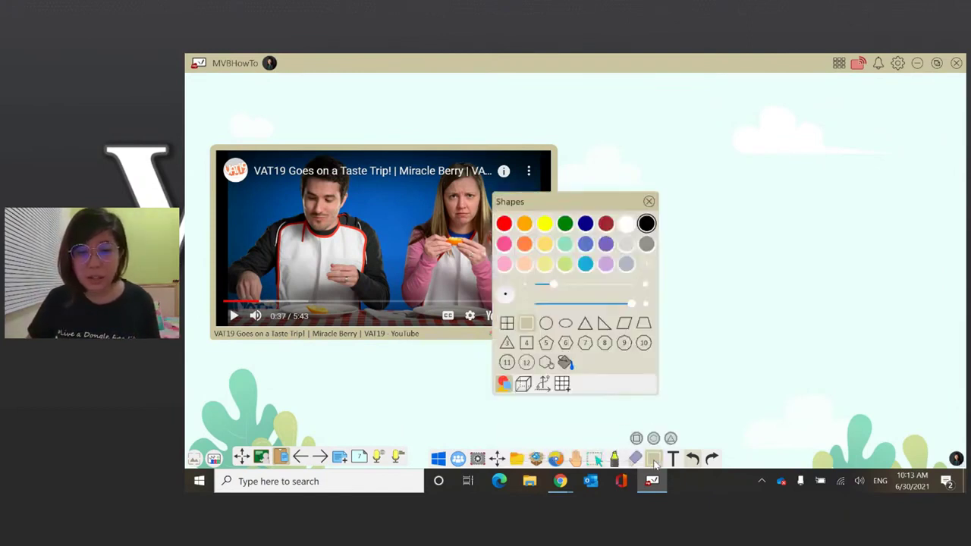
click(562, 384)
click(537, 365)
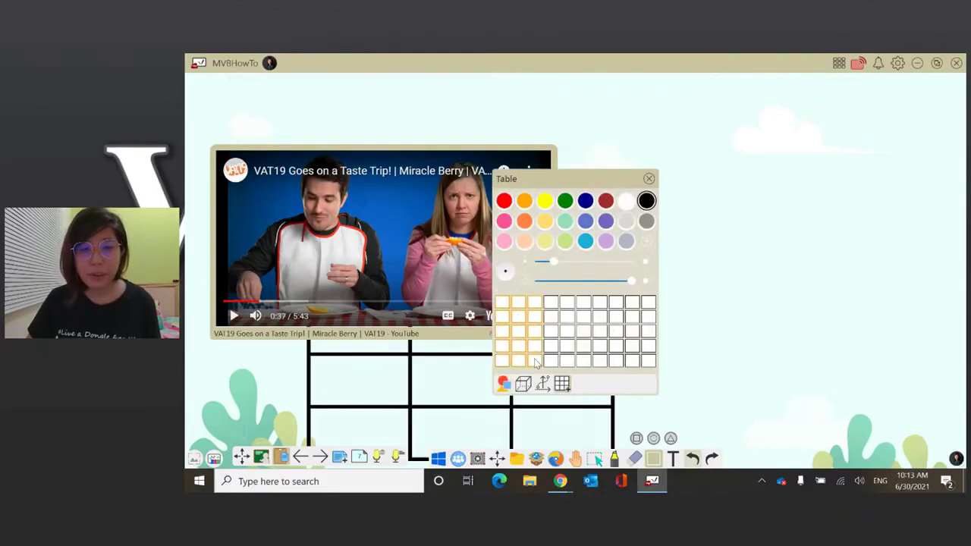
click(548, 382)
drag(548, 382, 826, 279)
click(828, 283)
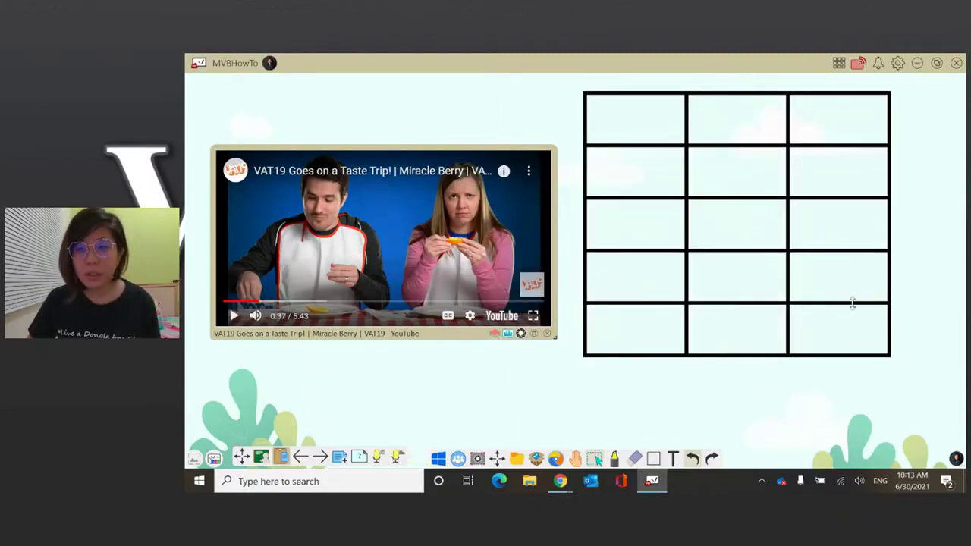
Enlarge the table and reposition it so it fills the page's right side beside the video.
click(815, 265)
drag(896, 363, 934, 419)
drag(850, 295, 847, 316)
click(551, 412)
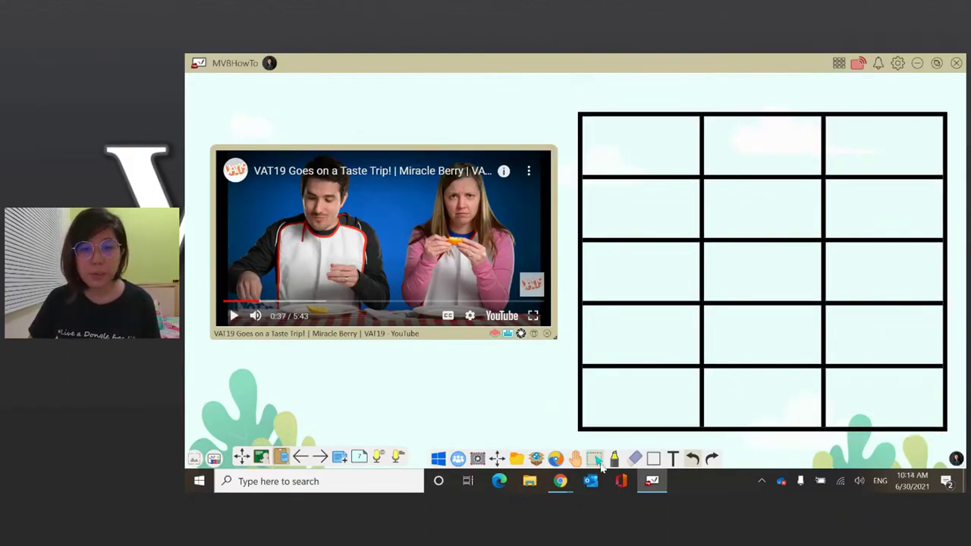
Handwrite "sour orange" in the table's first cell with the black pen instead of the highlighter.
click(615, 459)
click(615, 459)
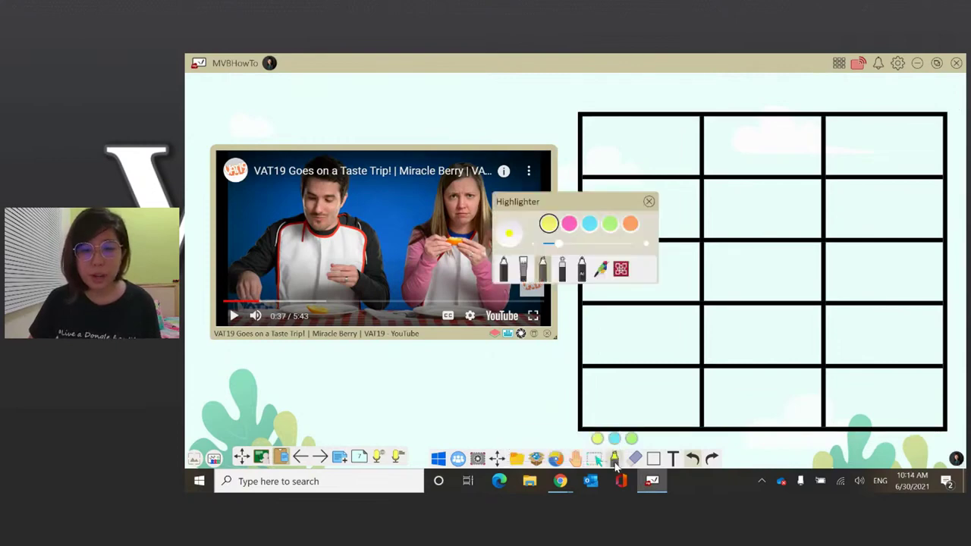
click(505, 271)
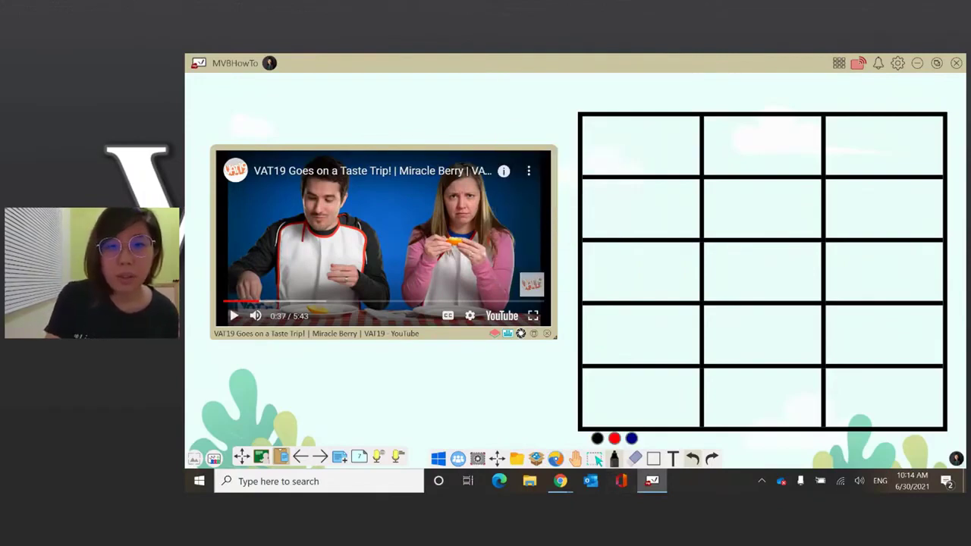
mouse_move(614, 120)
mouse_down()
mouse_move(600, 141)
mouse_move(637, 124)
mouse_move(668, 137)
mouse_move(691, 123)
mouse_up()
mouse_move(599, 158)
mouse_down()
mouse_move(590, 162)
mouse_move(624, 157)
mouse_move(642, 169)
mouse_up()
mouse_move(647, 162)
mouse_down()
mouse_move(672, 158)
mouse_move(672, 173)
mouse_move(698, 165)
mouse_up()
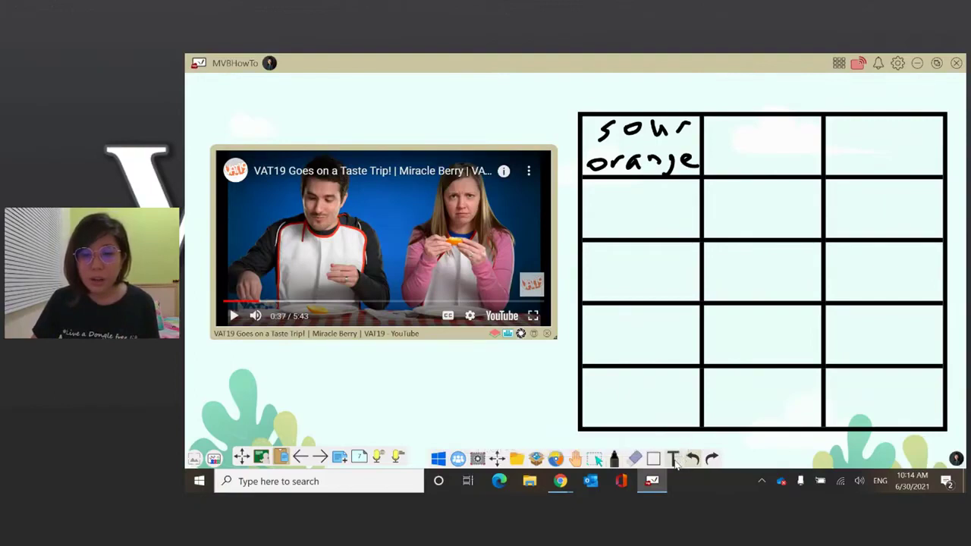
Handwrite "sour" in the first row's second cell with handwriting recognition and convert it to text.
click(673, 459)
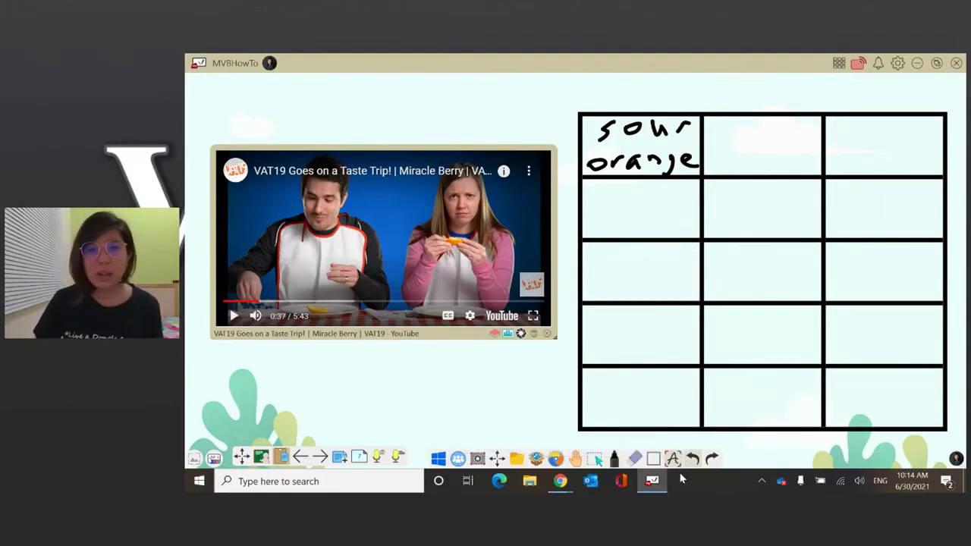
mouse_move(745, 137)
mouse_down()
mouse_move(732, 152)
mouse_move(767, 136)
mouse_move(788, 149)
mouse_move(817, 137)
mouse_up()
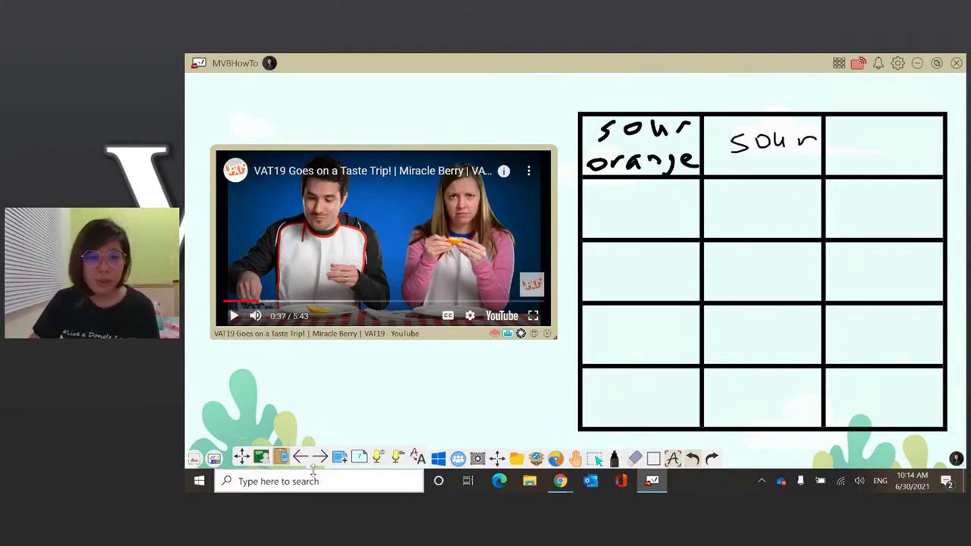
click(418, 460)
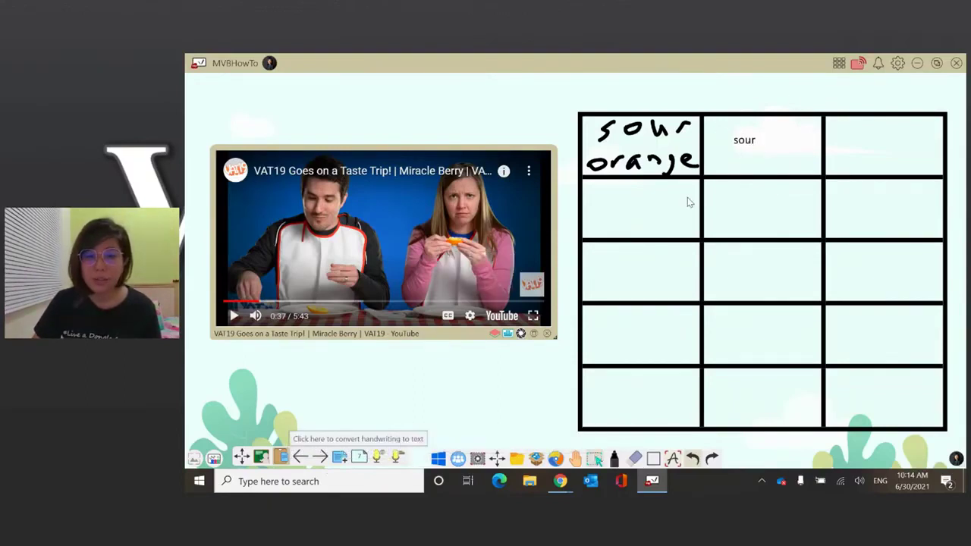
Enlarge the converted word "sour" to fit its table cell and deselect it.
click(751, 149)
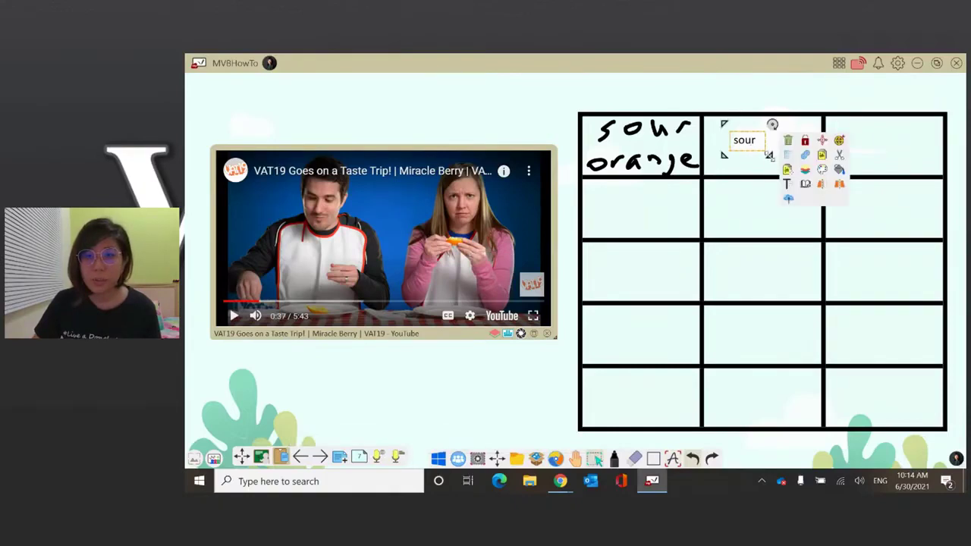
drag(769, 156, 786, 177)
click(777, 156)
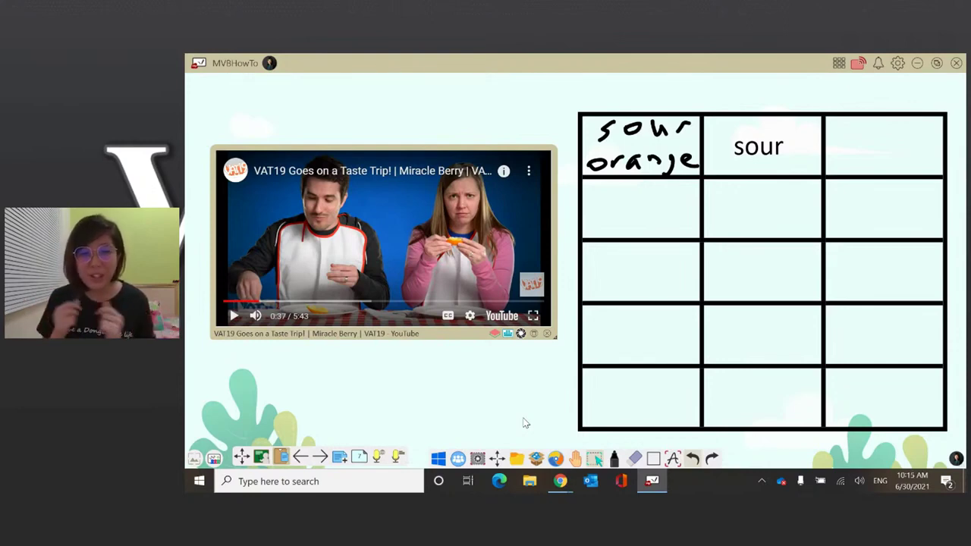
Advance to the "A) Sign Up for myViewBoard" page and highlight the myviewboard.com address in the screenshot in yellow.
click(322, 457)
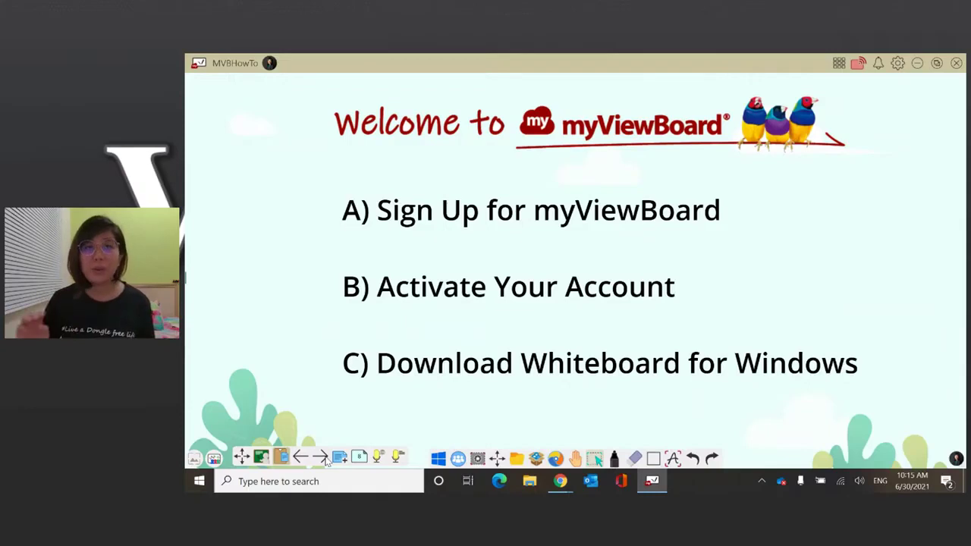
click(322, 458)
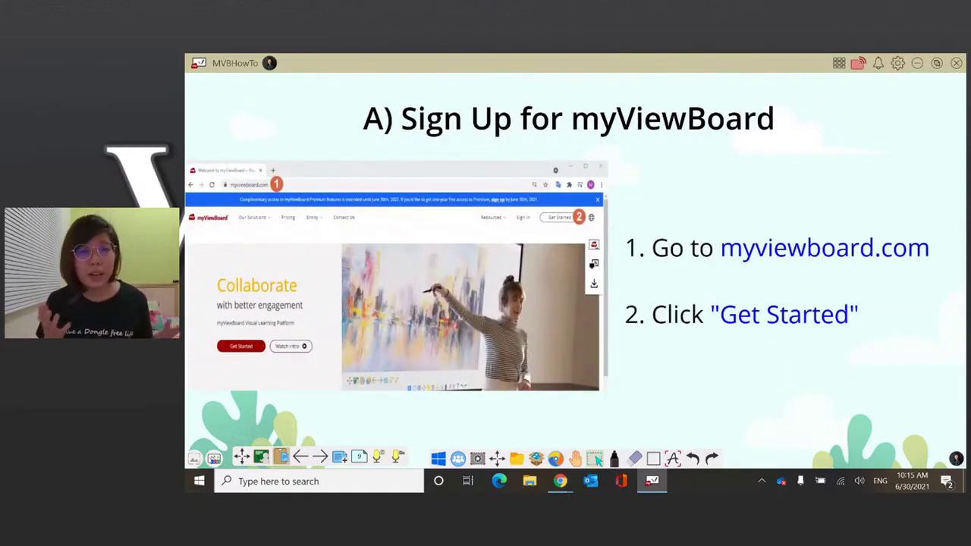
click(614, 458)
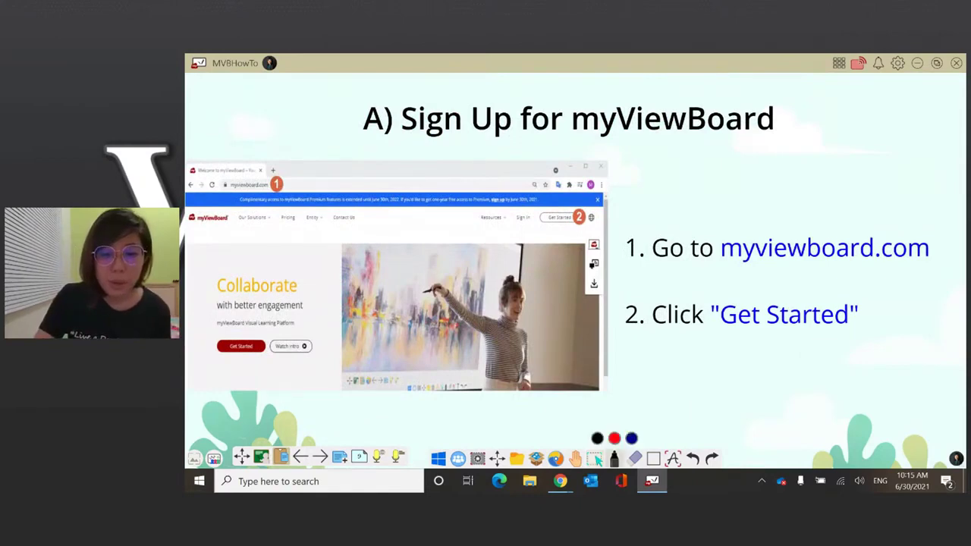
click(615, 459)
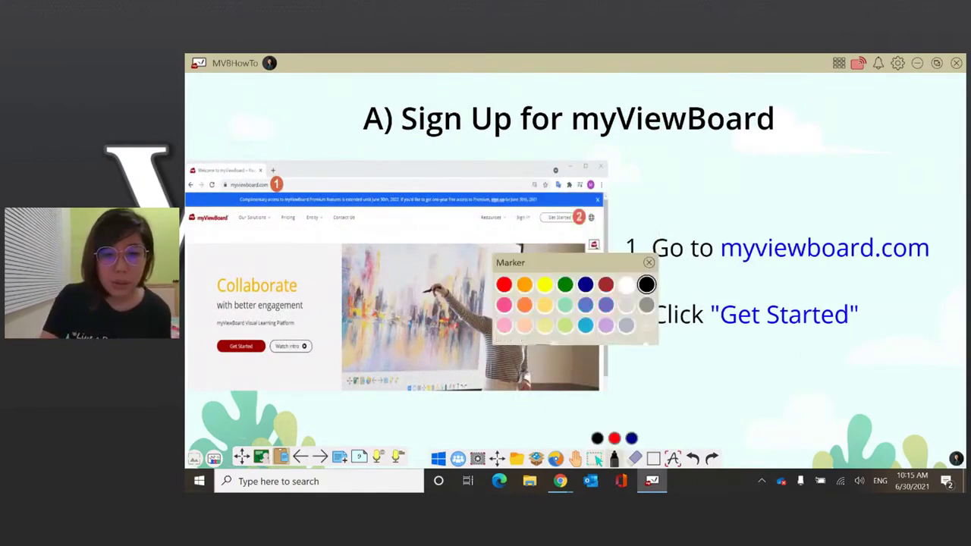
click(543, 331)
drag(225, 185, 270, 184)
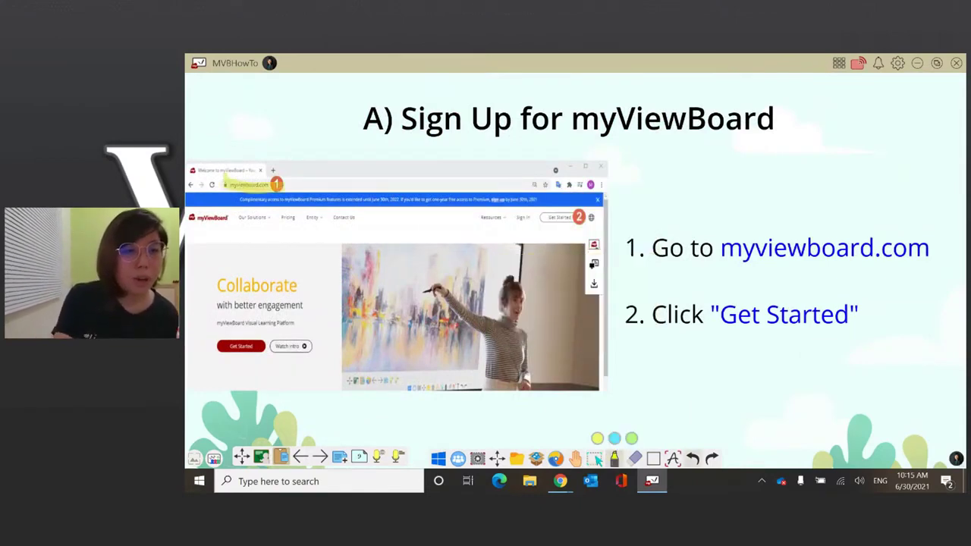